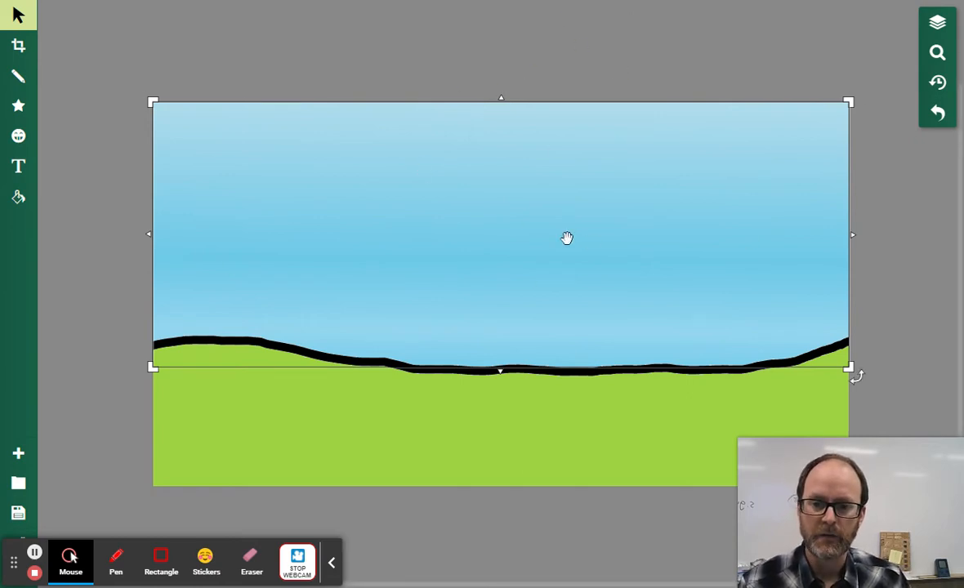
Shift the sky layer slightly to about X -3 px, Y 1 px and deselect it.
drag(567, 238, 505, 243)
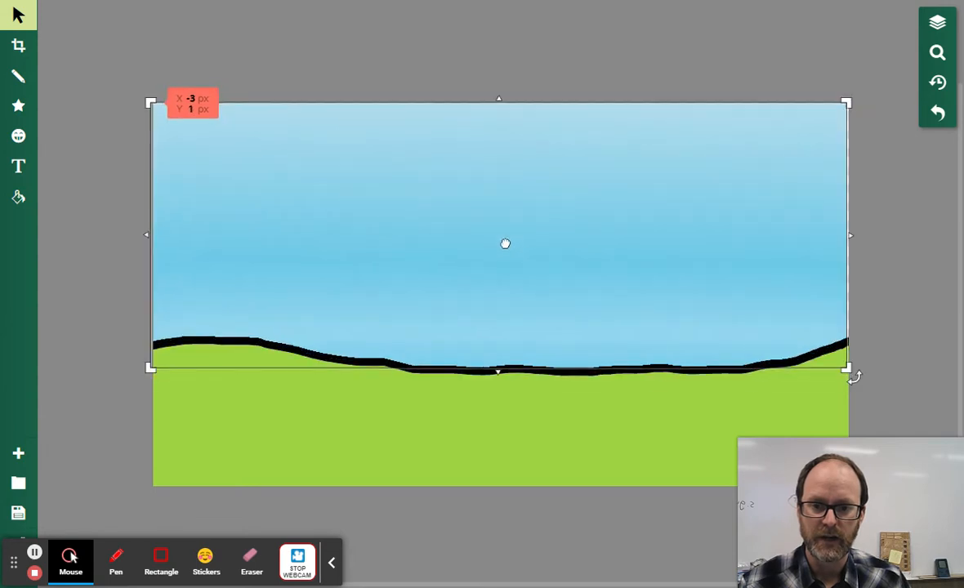
click(125, 25)
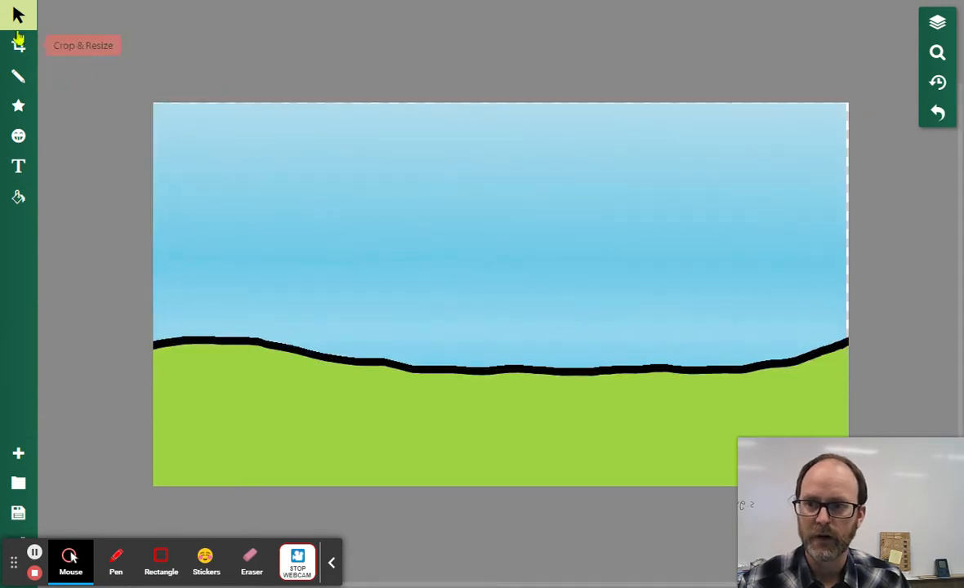
Create a new drawing with a transparent background using the 1024 x 768 preset size.
click(18, 457)
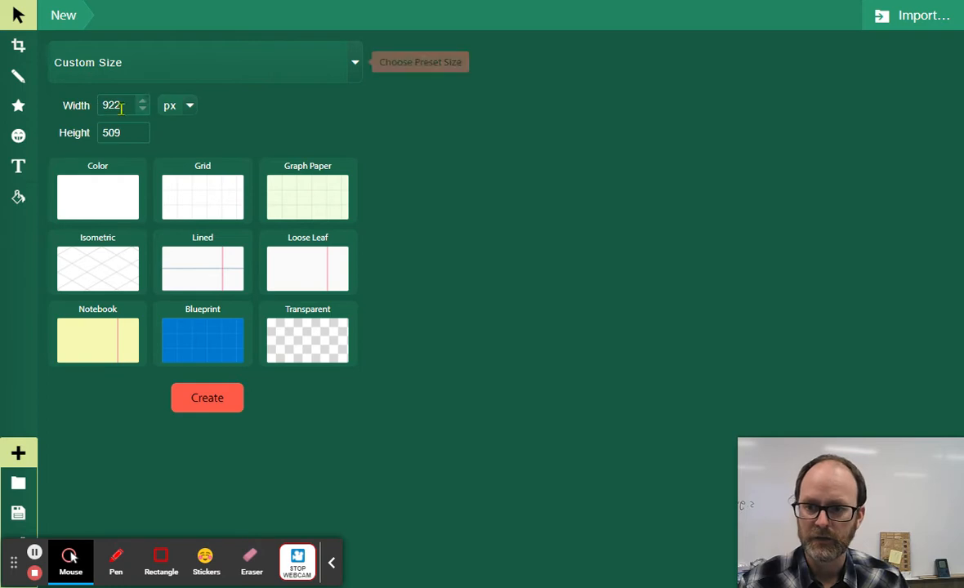
click(357, 64)
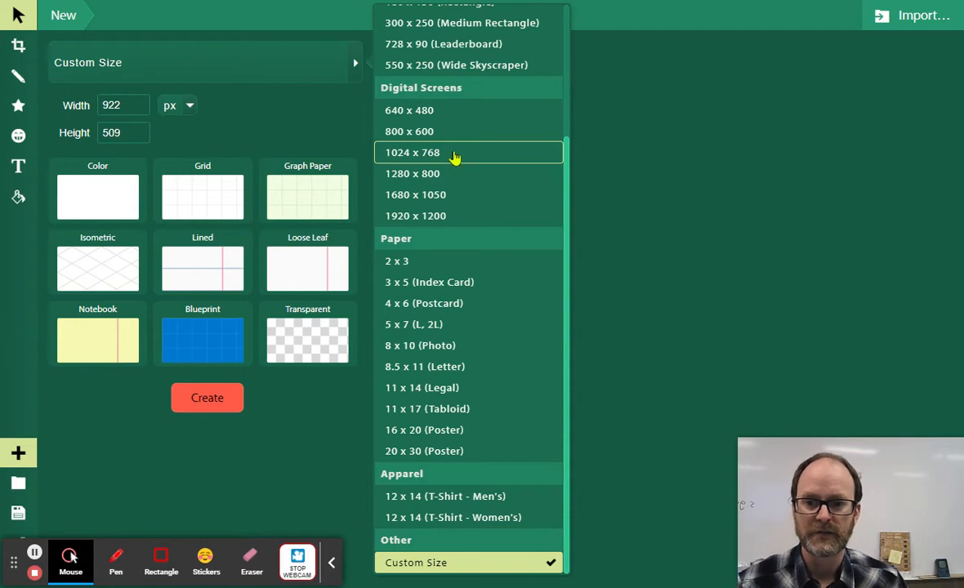
click(455, 158)
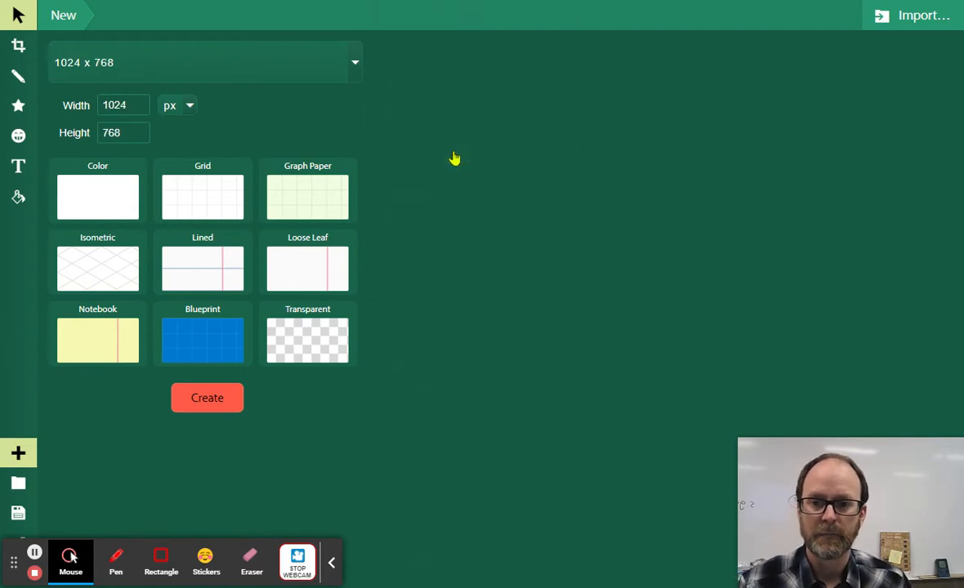
click(207, 399)
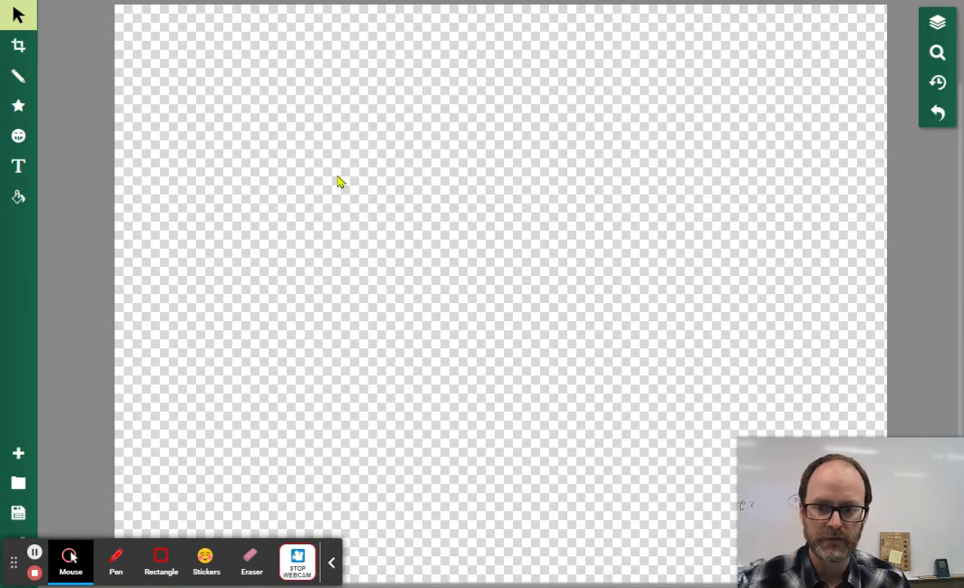
mouse_move(776, 467)
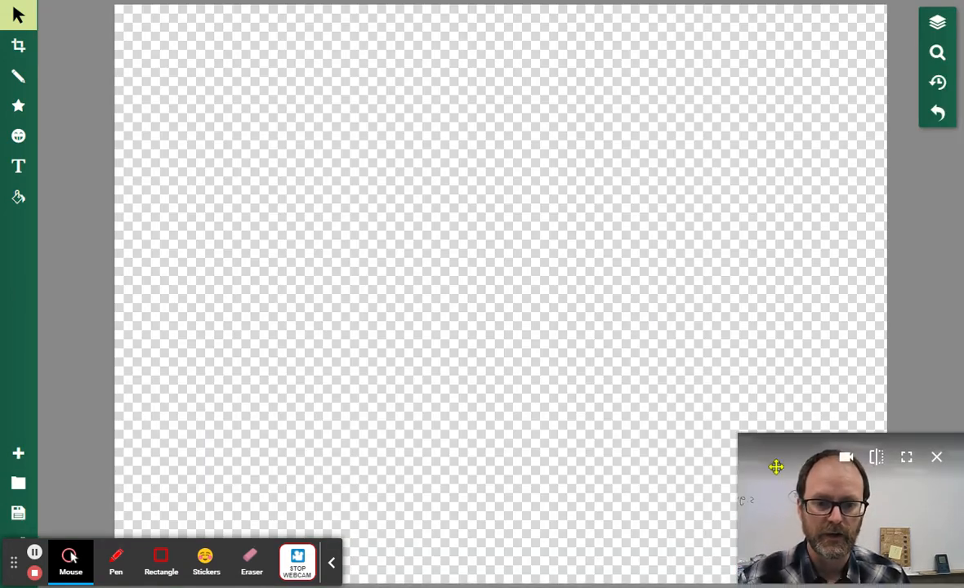
drag(776, 467, 768, 346)
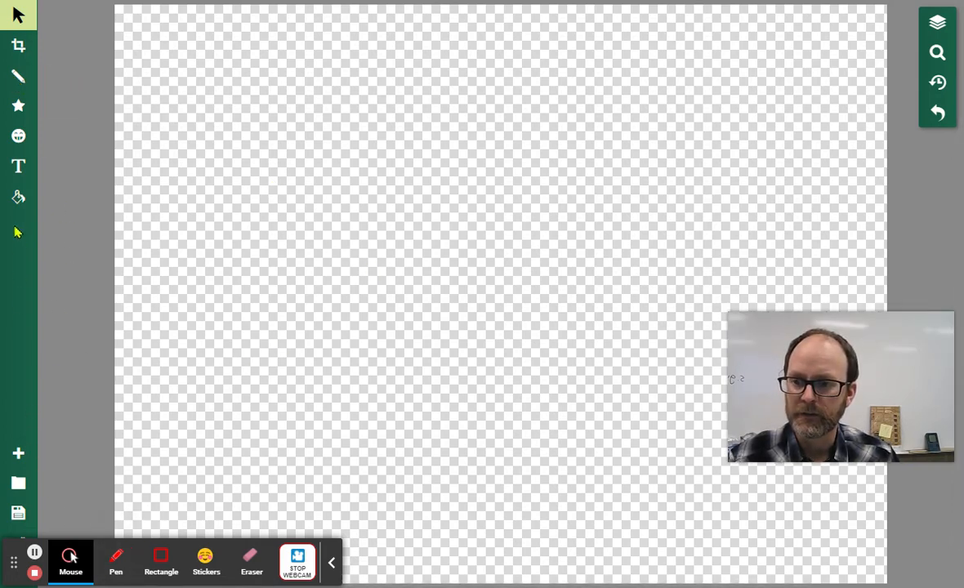
Fill the entire empty canvas with solid sky blue #2bcfff using Pixel Fill.
click(18, 200)
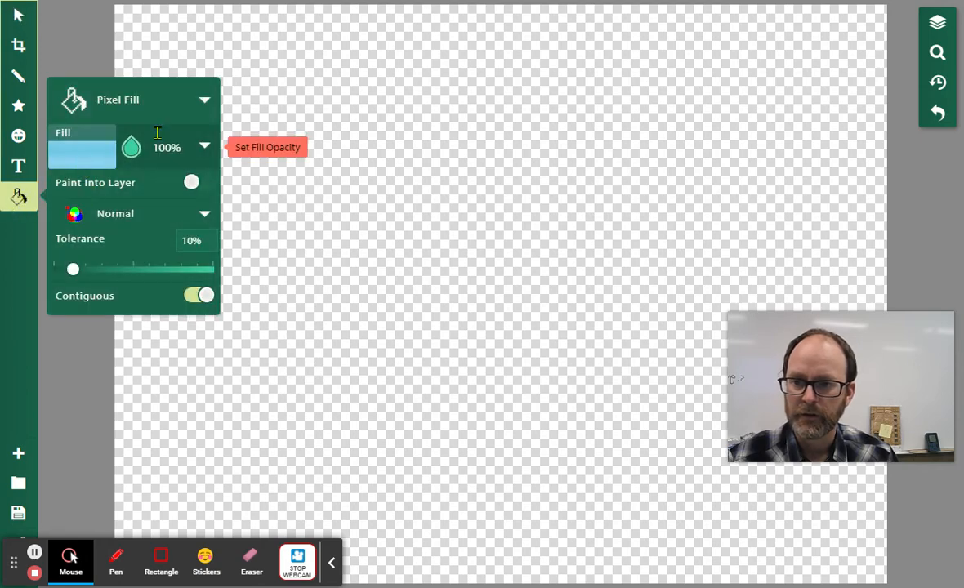
click(205, 101)
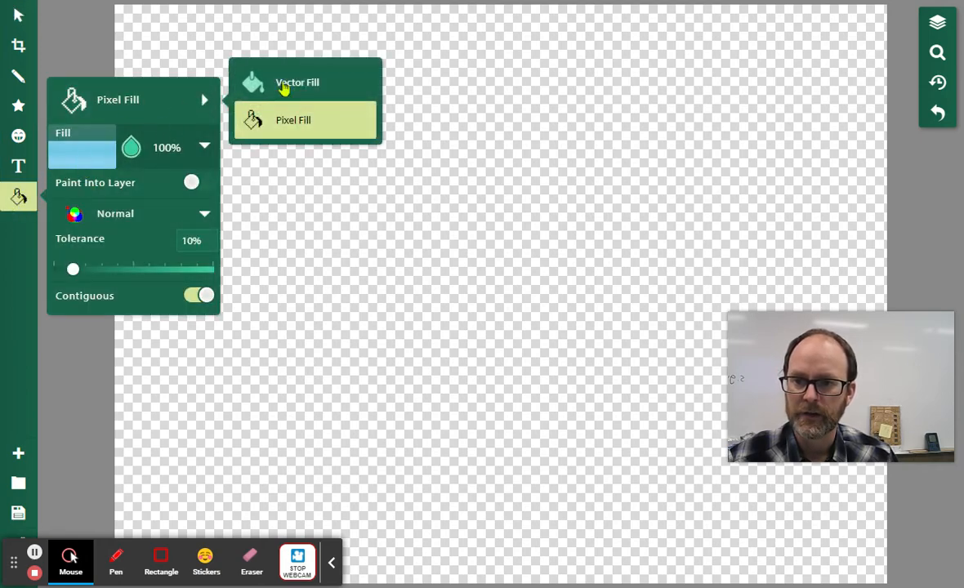
click(283, 85)
click(204, 102)
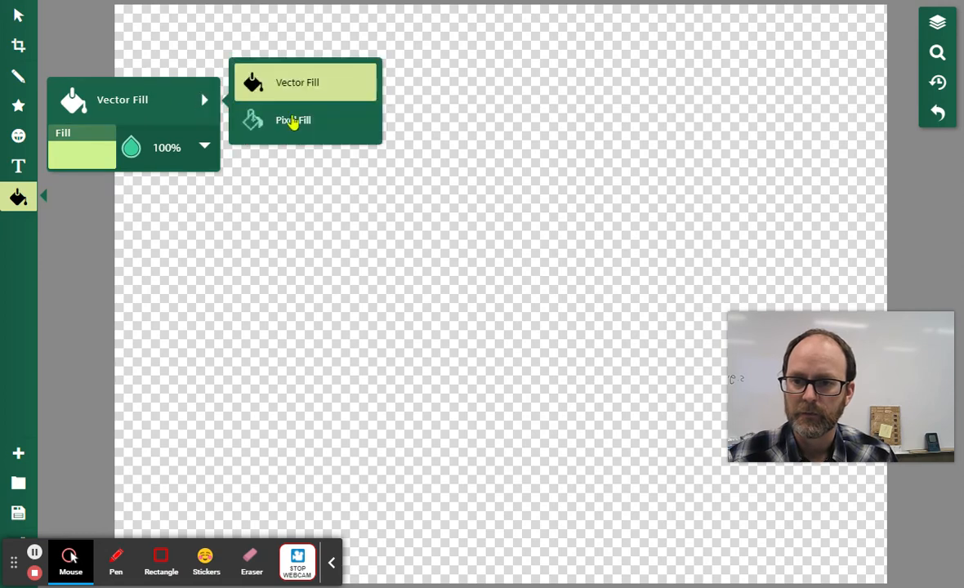
click(292, 121)
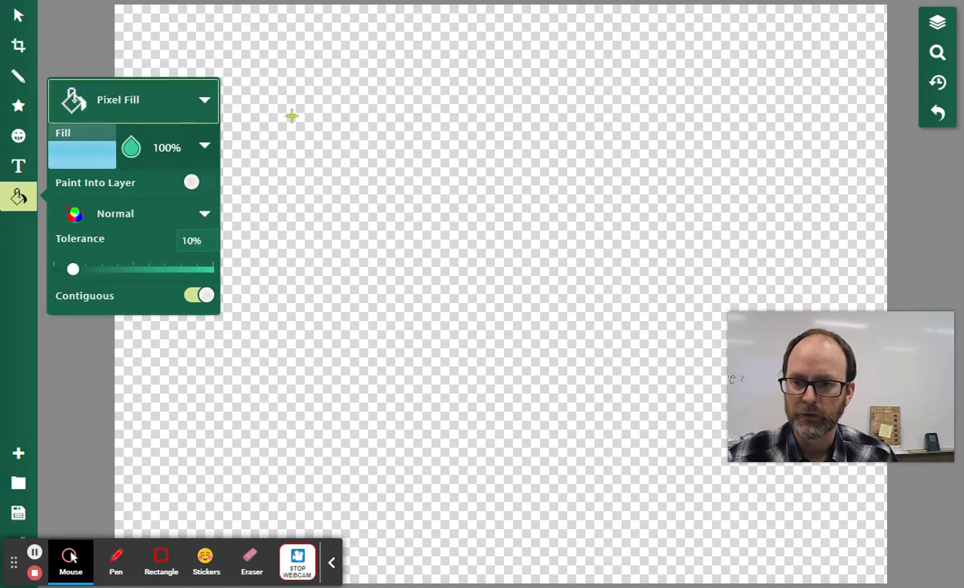
click(80, 153)
click(250, 57)
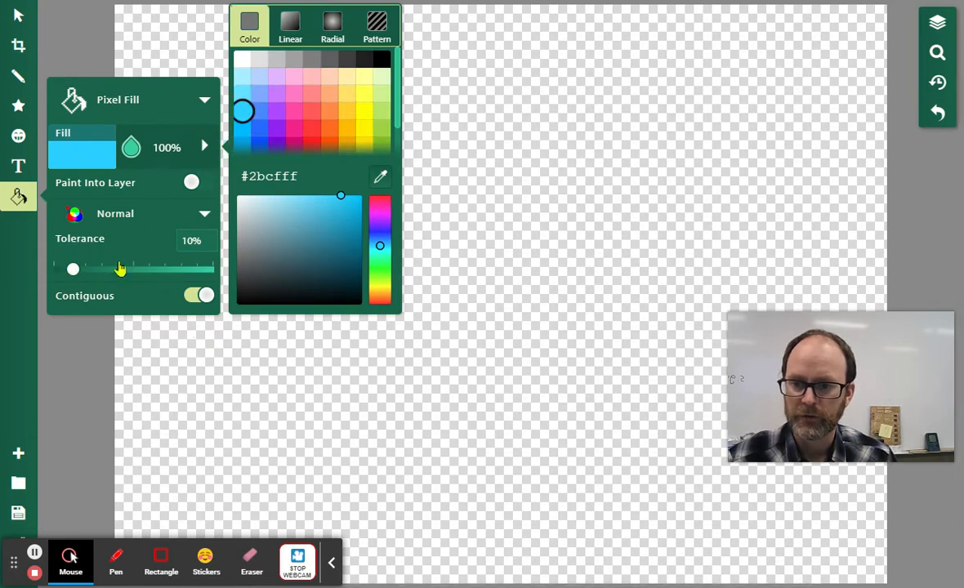
click(450, 220)
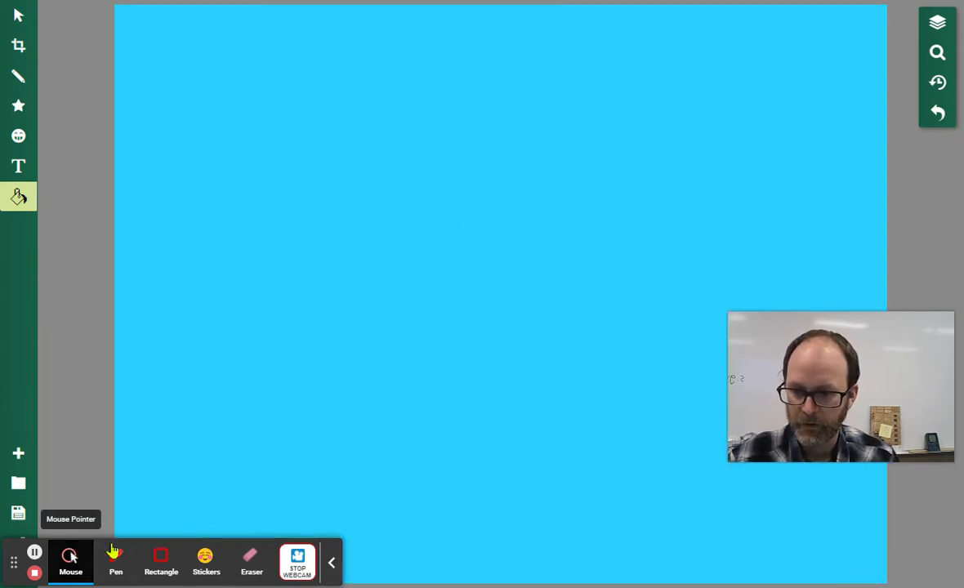
click(335, 563)
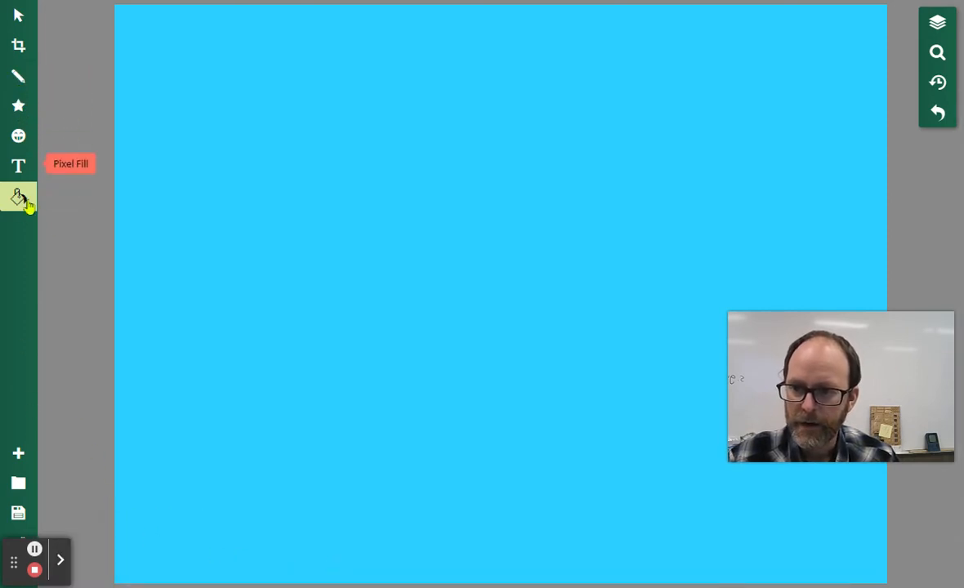
click(19, 107)
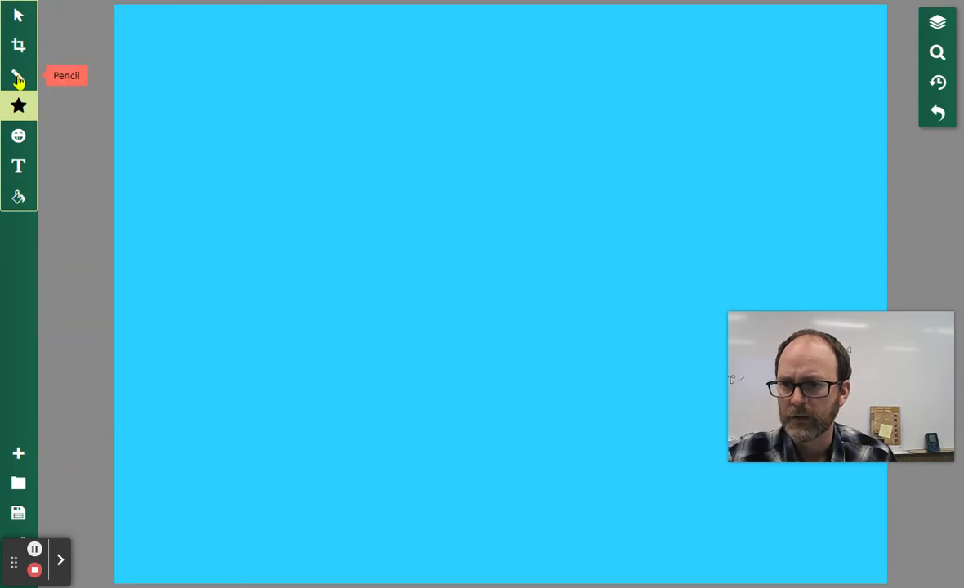
Draw a black wavy horizon line across the full canvas width with the Pencil at a 16 px line width.
click(18, 78)
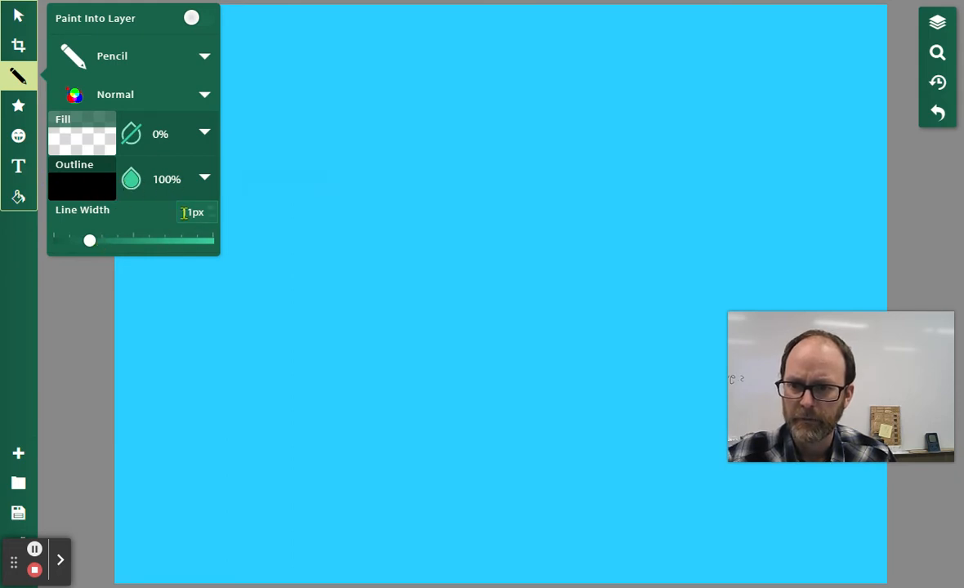
mouse_move(91, 241)
mouse_down()
mouse_move(77, 240)
mouse_move(163, 245)
mouse_move(95, 242)
mouse_up()
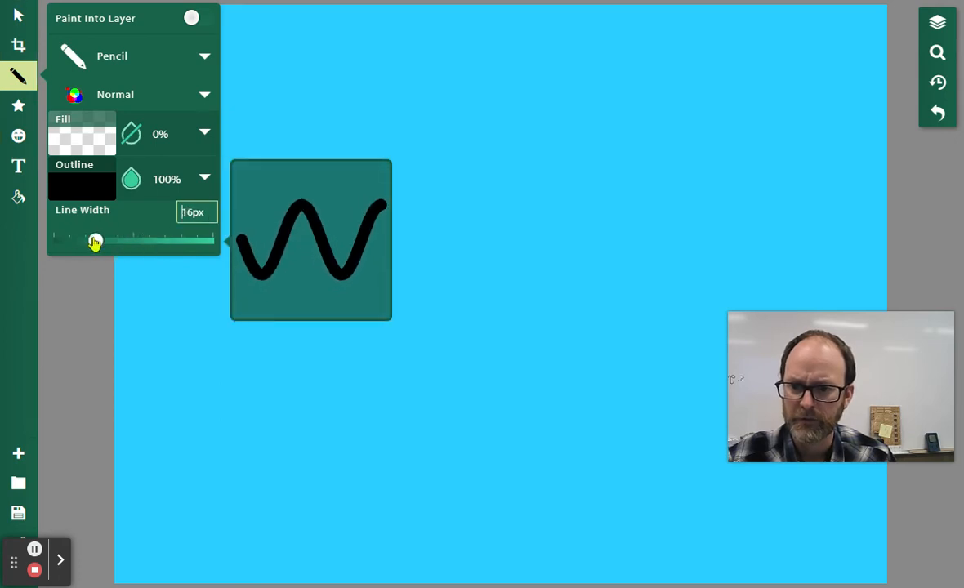
mouse_move(108, 388)
mouse_down()
mouse_move(195, 367)
mouse_move(289, 375)
mouse_move(383, 407)
mouse_move(482, 414)
mouse_move(820, 315)
mouse_move(868, 311)
mouse_up()
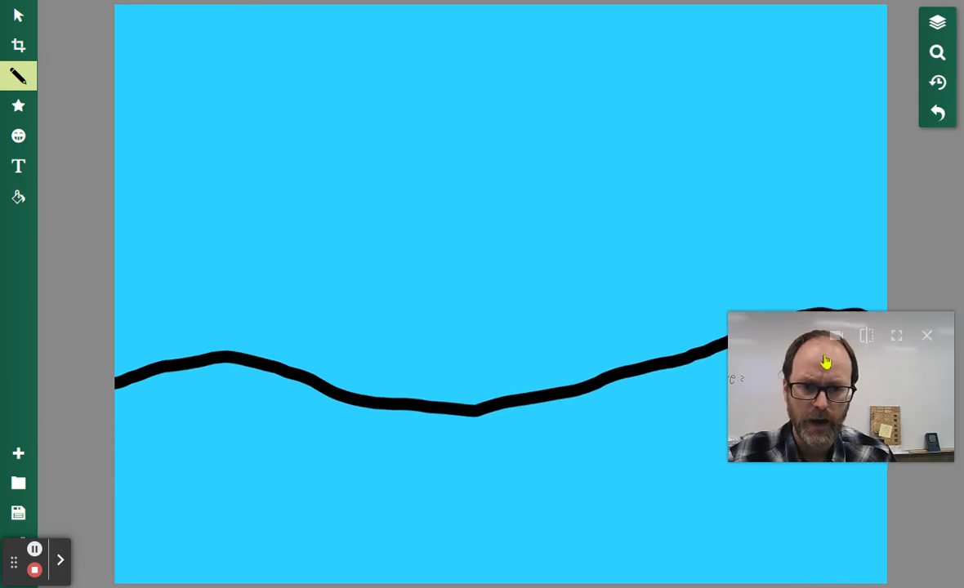
drag(846, 414, 852, 270)
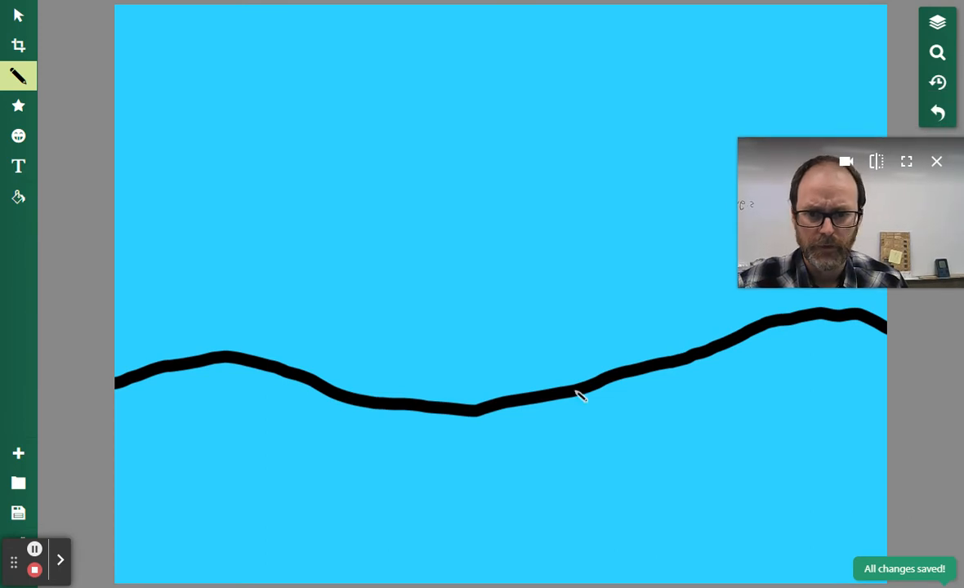
Fill the area below the horizon line with green #2ced74 using Pixel Fill.
click(18, 198)
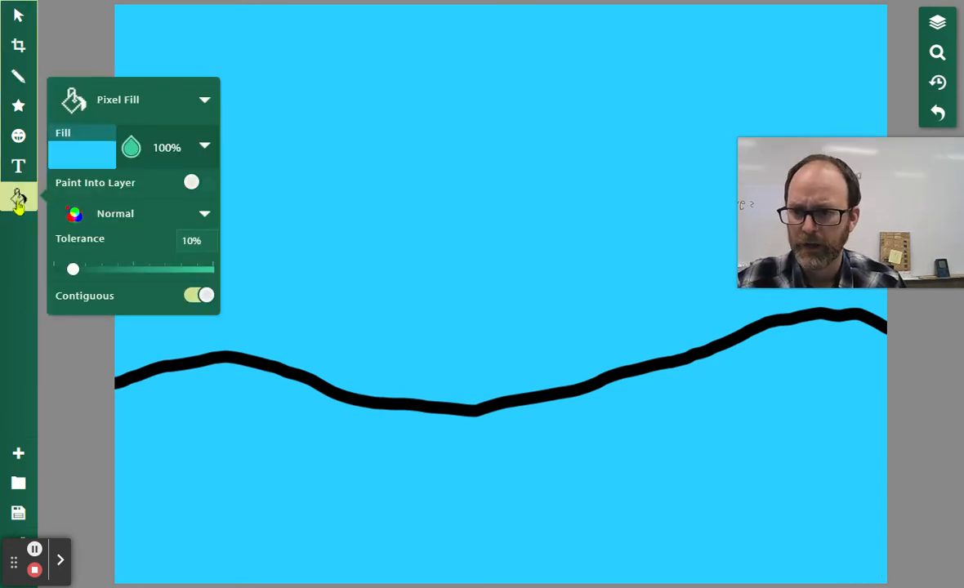
click(82, 157)
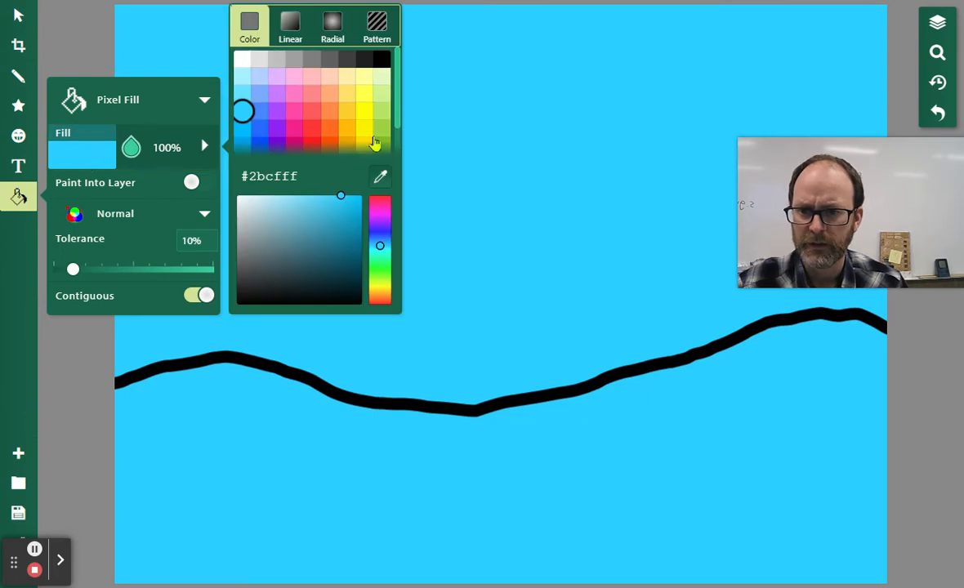
drag(397, 104, 401, 129)
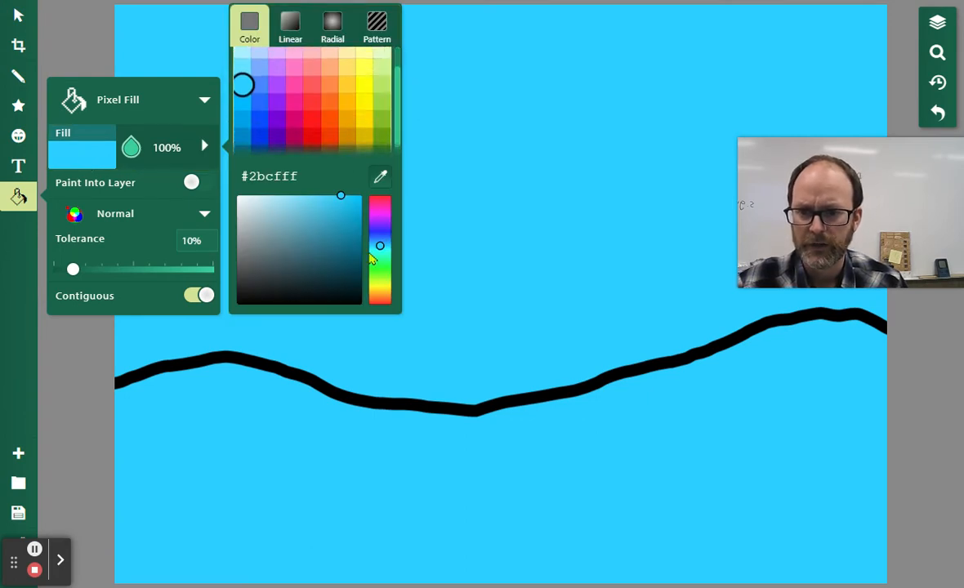
click(379, 261)
drag(335, 214, 338, 202)
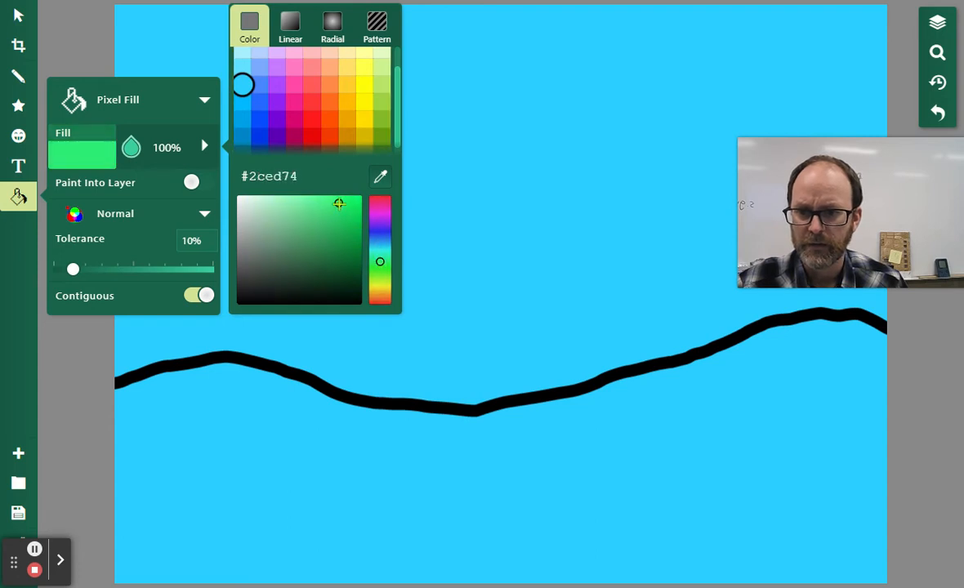
click(263, 445)
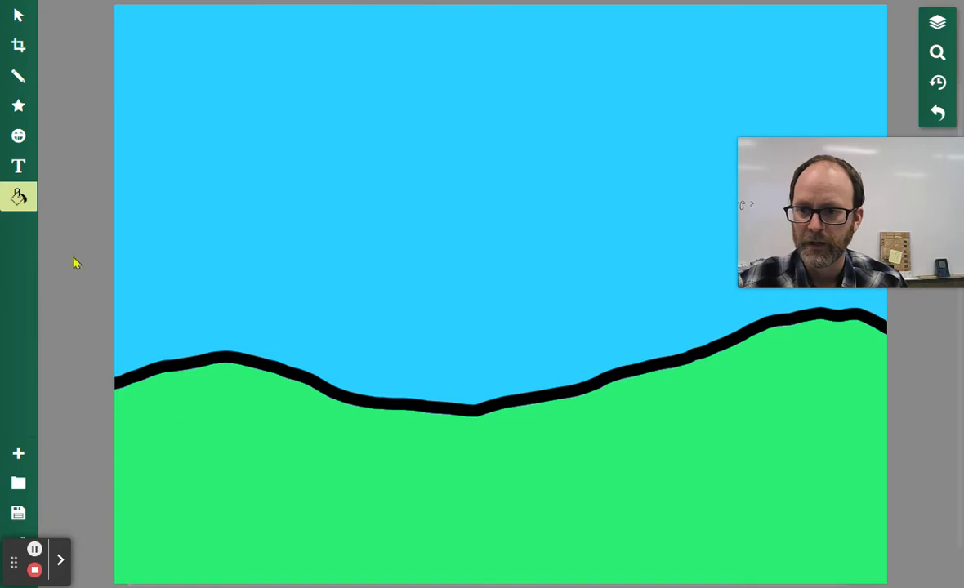
mouse_move(782, 233)
drag(782, 233, 763, 191)
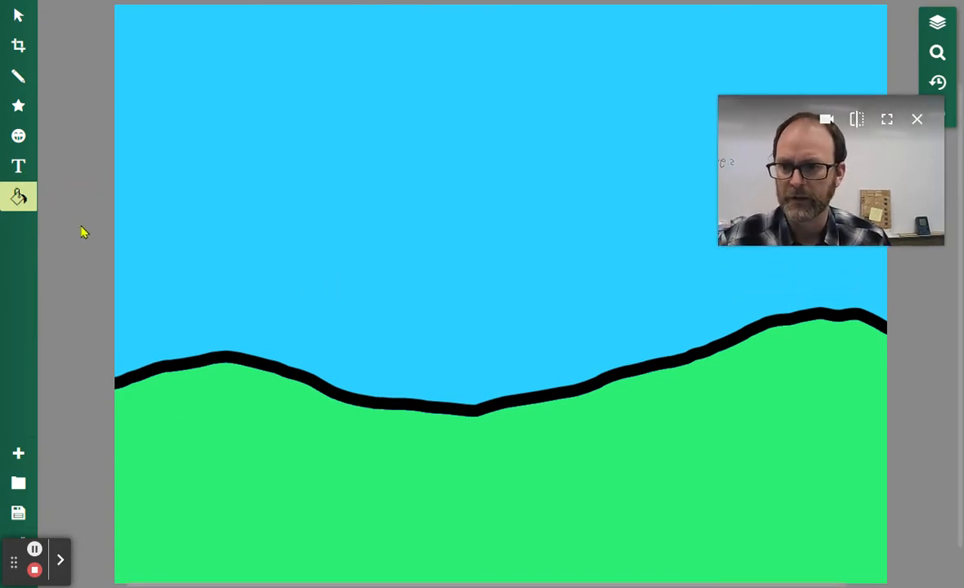
Draw three black pencil mountain outlines above the horizon, leaving a gap between the middle one's right slope and the ground.
click(19, 76)
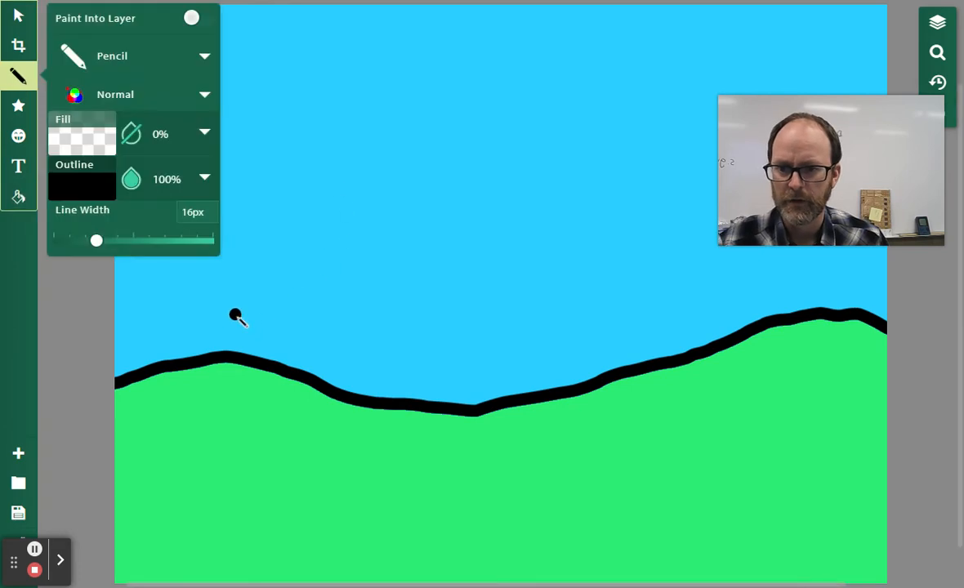
mouse_move(108, 336)
mouse_down()
mouse_move(174, 260)
mouse_move(274, 188)
mouse_move(317, 375)
mouse_move(325, 389)
mouse_move(360, 388)
mouse_move(373, 407)
mouse_move(500, 192)
mouse_move(648, 340)
mouse_move(723, 180)
mouse_move(762, 254)
mouse_move(812, 311)
mouse_up()
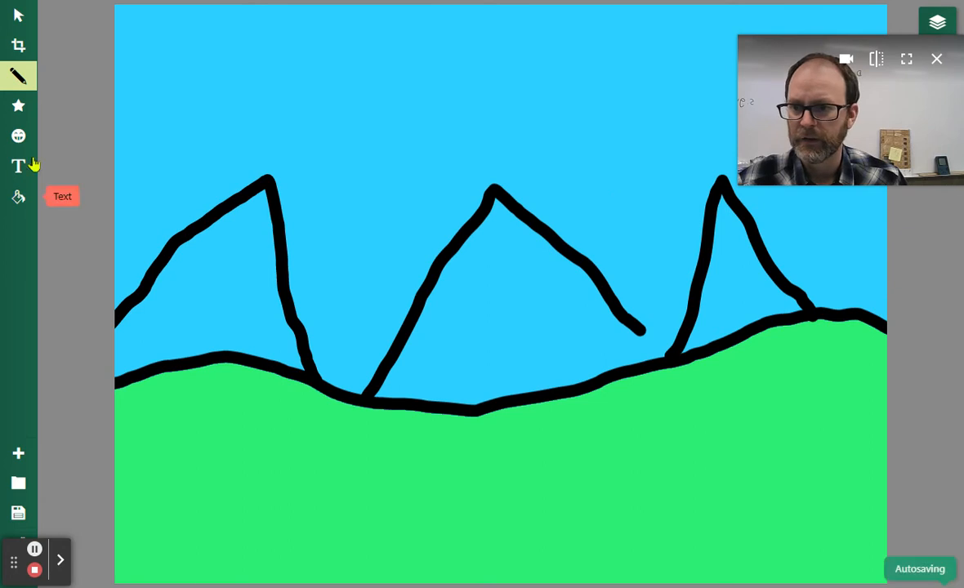
Fill the leftmost mountain with brown-orange #c55f21 using Pixel Fill.
click(18, 196)
click(71, 163)
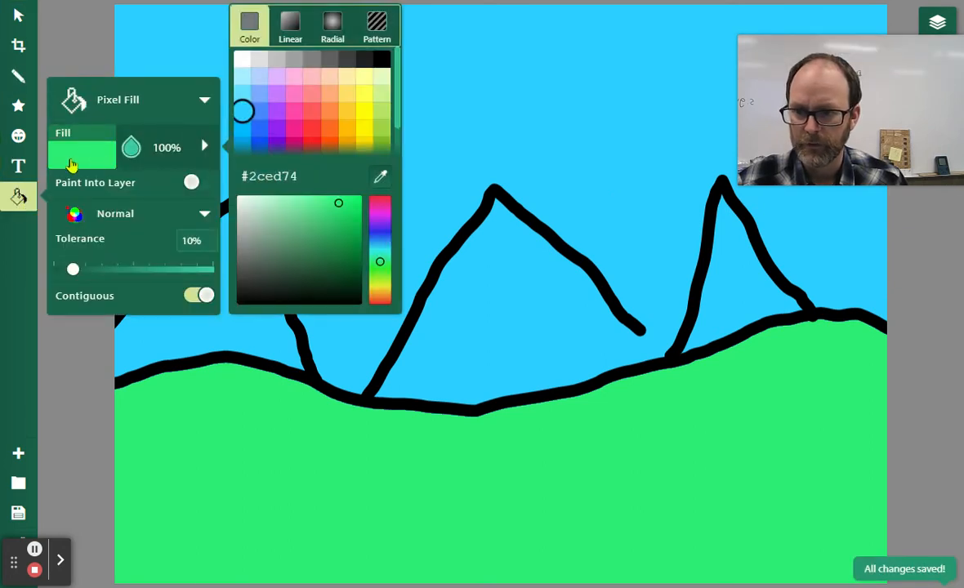
scroll(318, 123, down, 1)
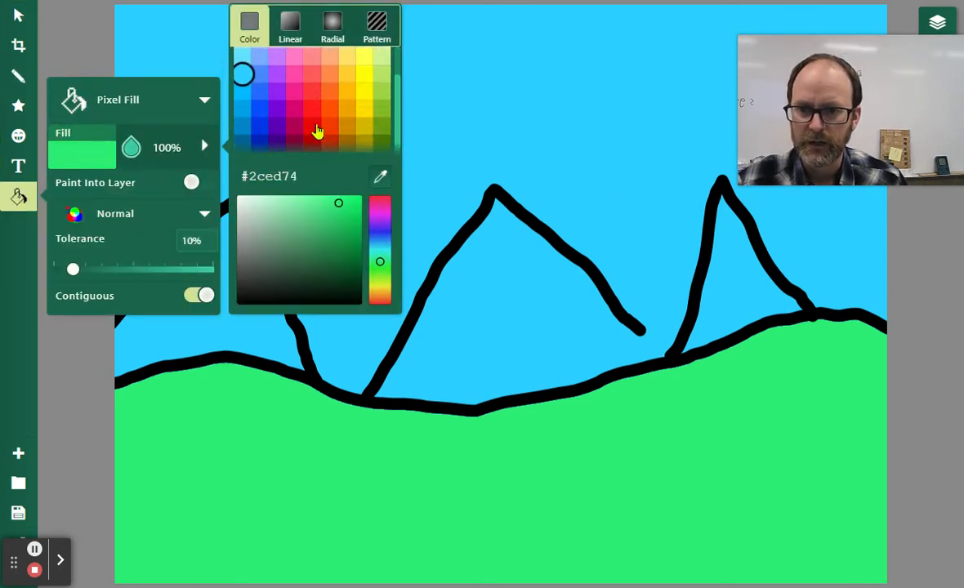
click(330, 57)
mouse_move(334, 240)
mouse_down()
mouse_move(340, 208)
mouse_move(341, 220)
mouse_up()
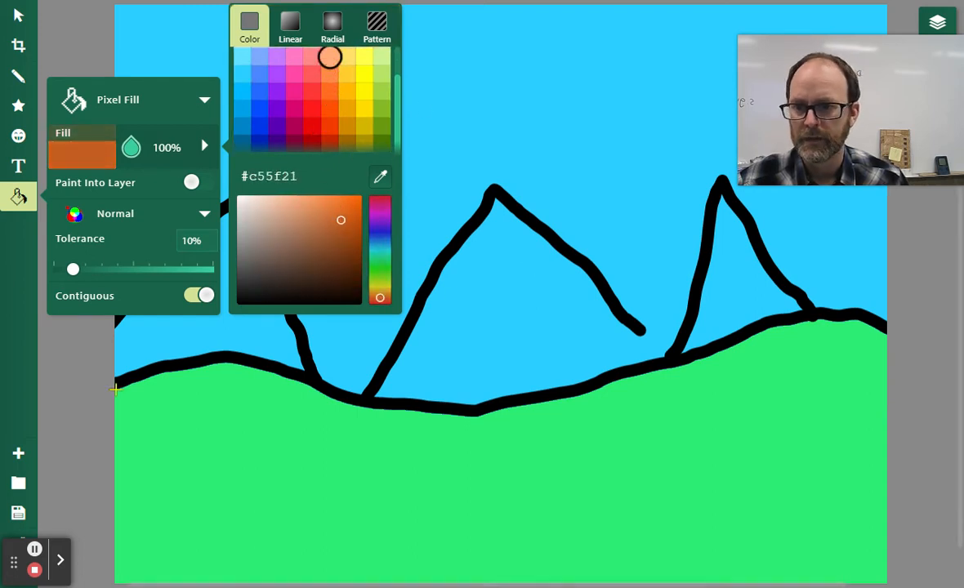
click(80, 441)
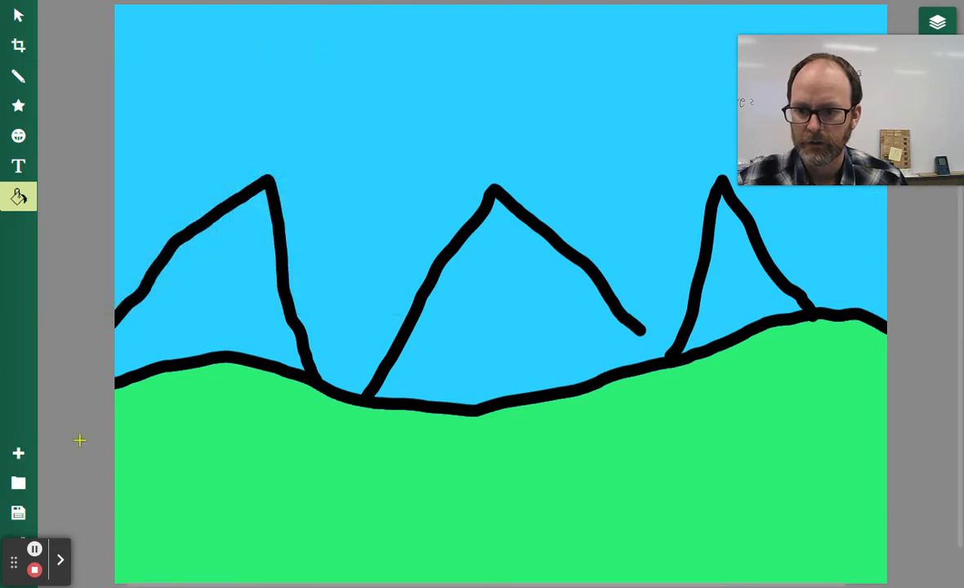
click(186, 351)
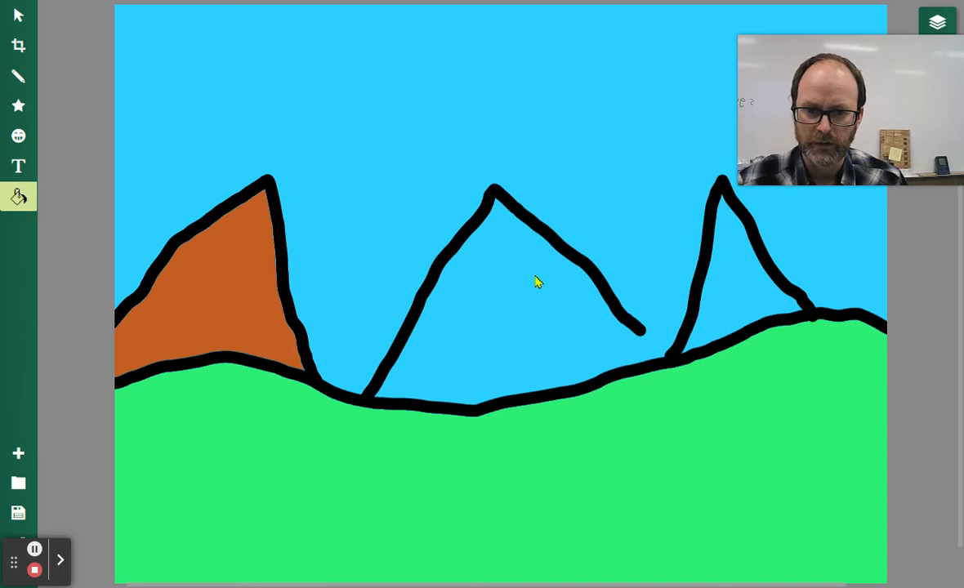
Try to fill the middle mountain with the same brown-orange, and undo that fill.
click(496, 296)
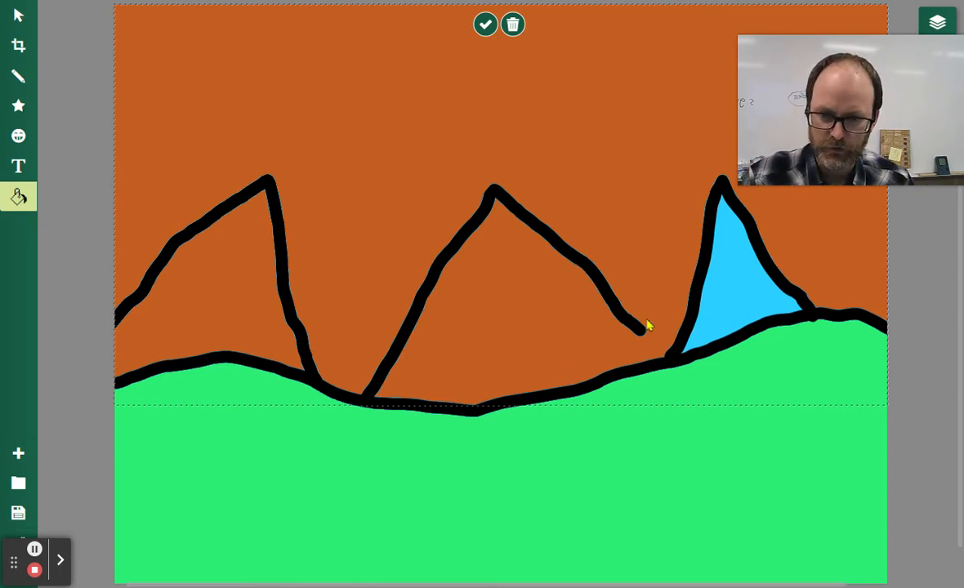
key(ctrl+z)
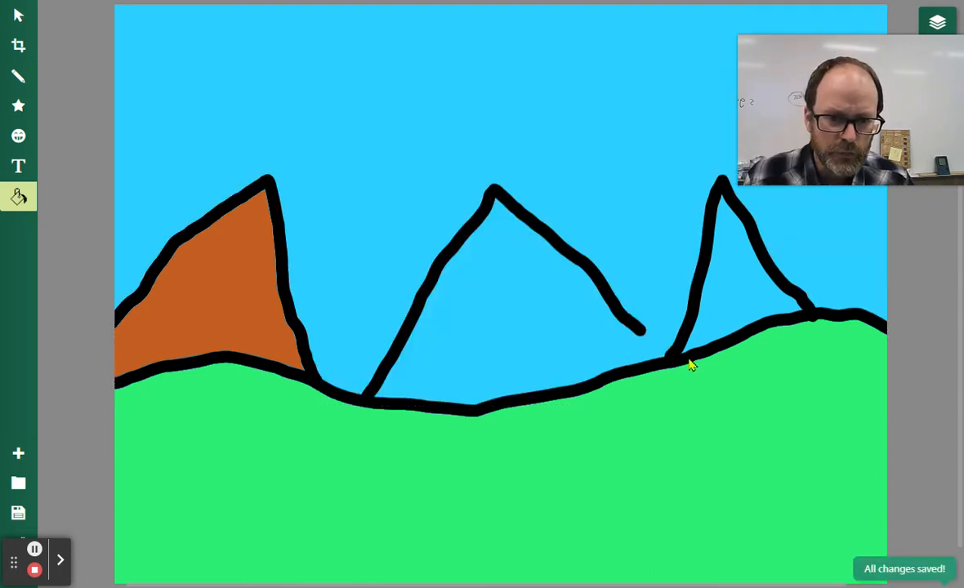
Try filling the rightmost mountain with the same brown-orange, inspect the fill's edges along the outline, and undo that fill.
click(732, 289)
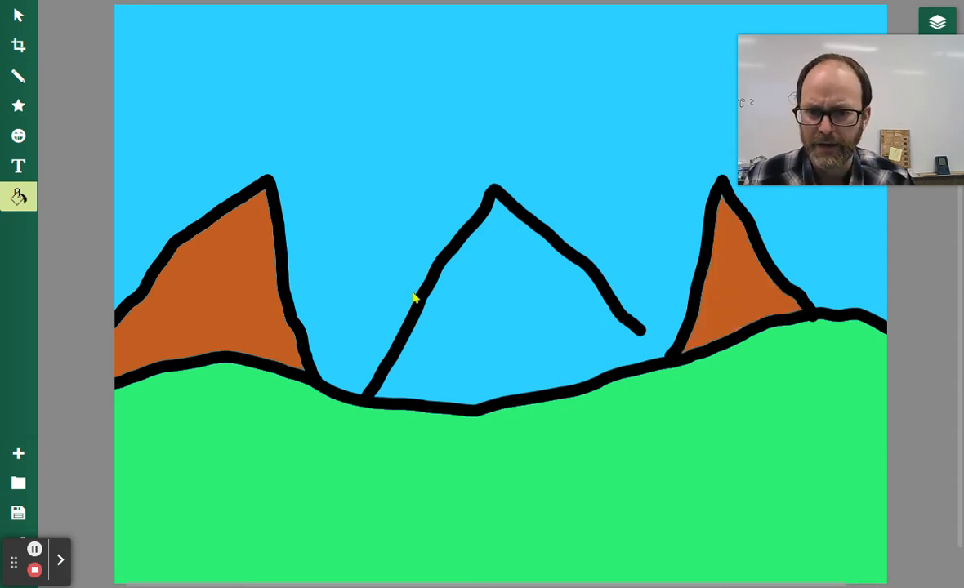
scroll(711, 278, down, 2)
scroll(705, 276, up, 3)
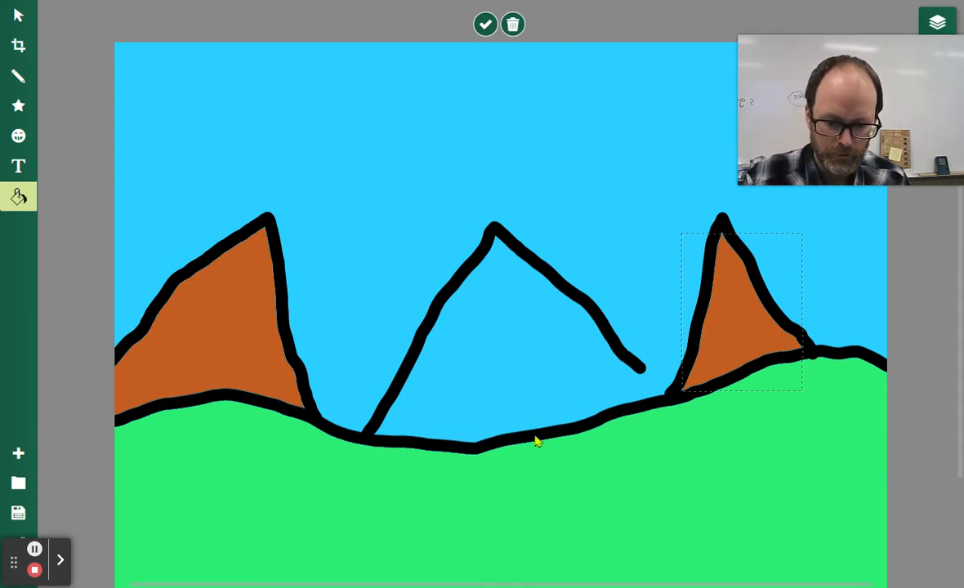
scroll(536, 441, up, 1)
scroll(701, 384, up, 5)
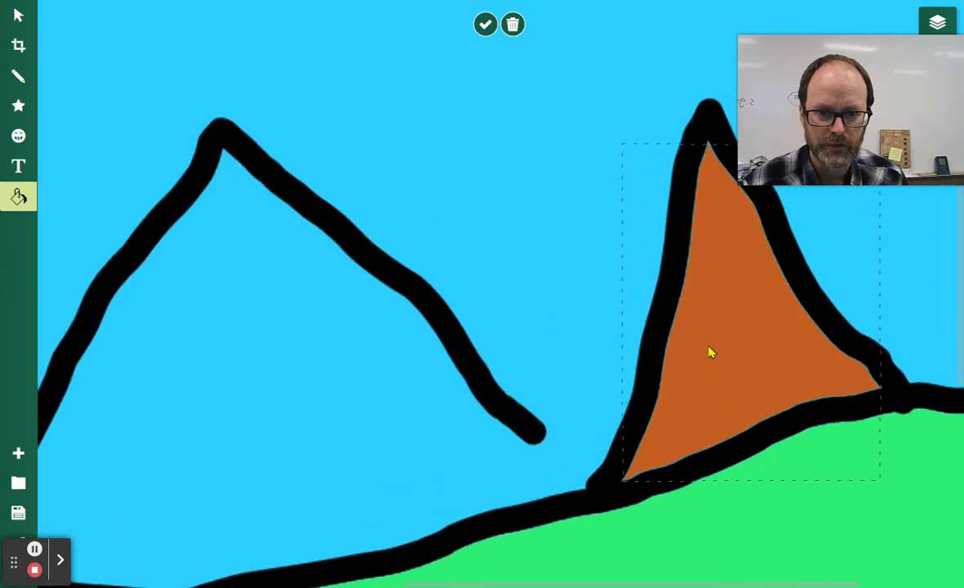
scroll(710, 351, up, 5)
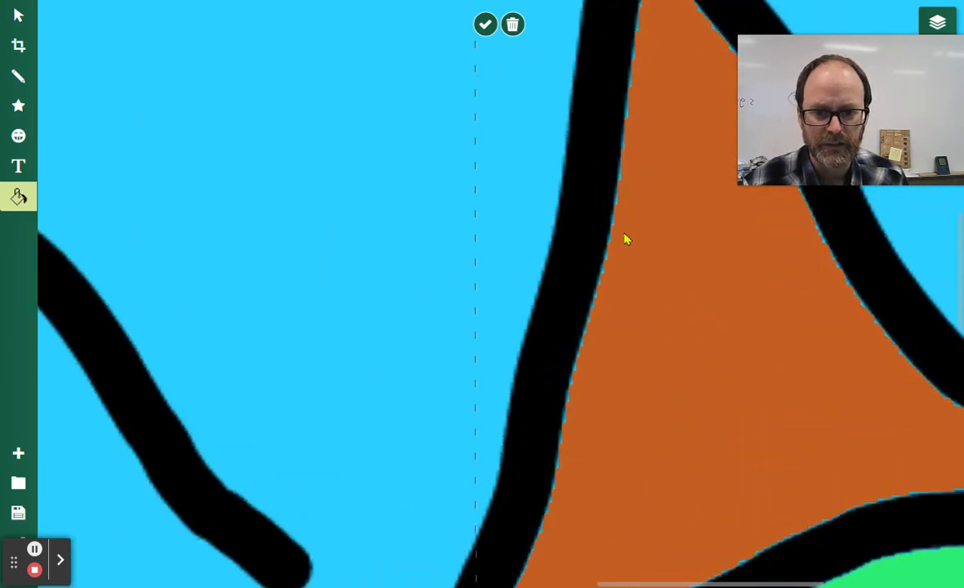
scroll(629, 163, up, 3)
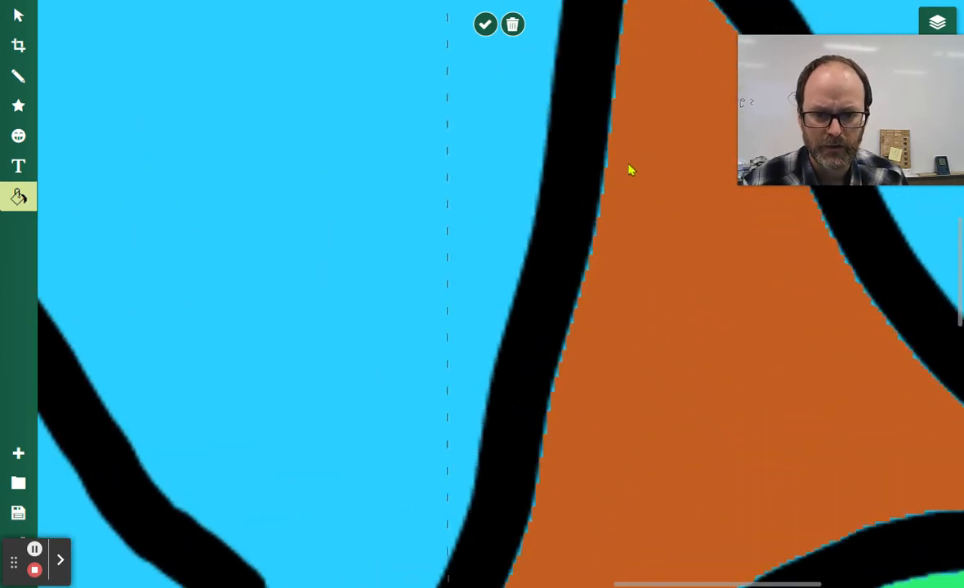
click(578, 308)
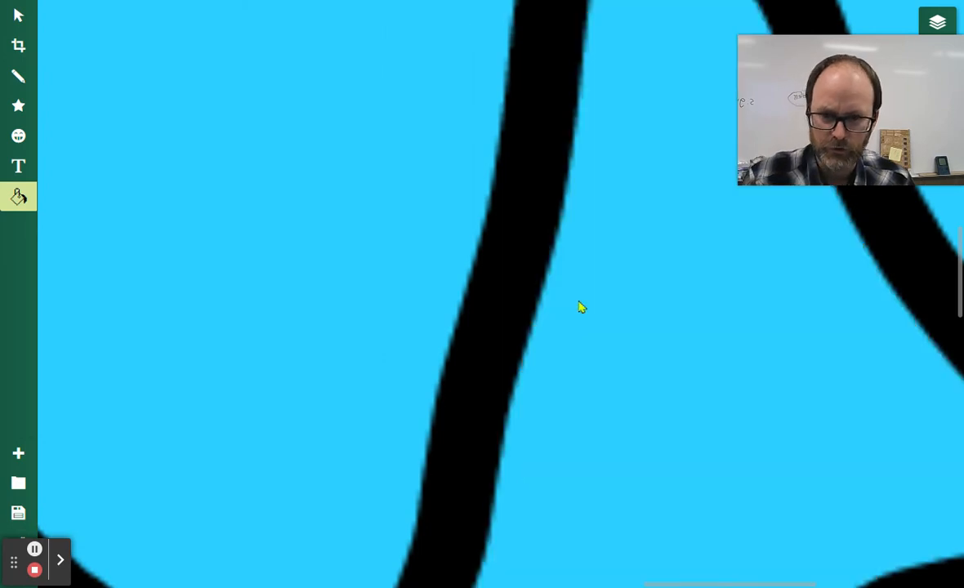
Set the Pixel Fill tolerance to 56%, try it on the rightmost mountain, and undo that fill.
click(19, 196)
drag(74, 272, 141, 271)
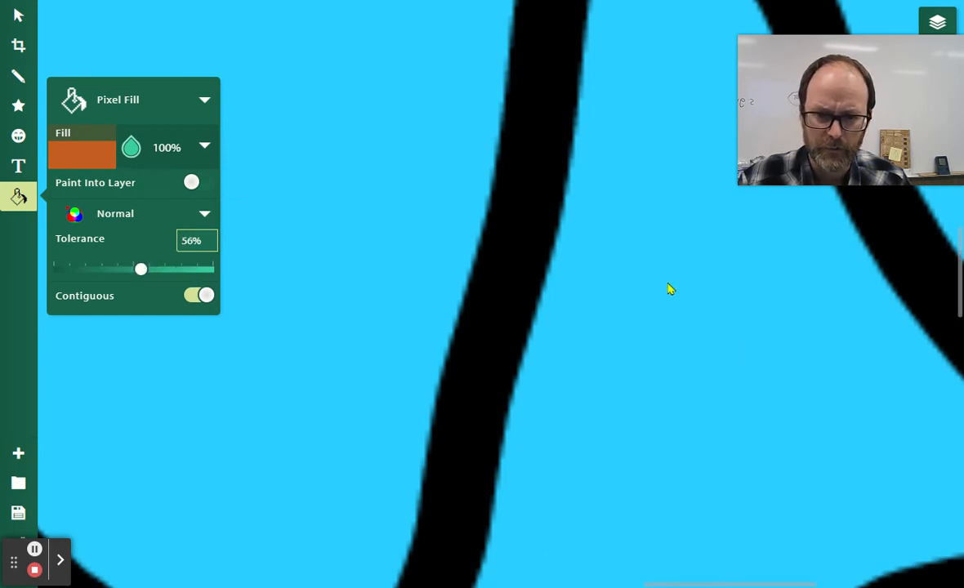
click(662, 322)
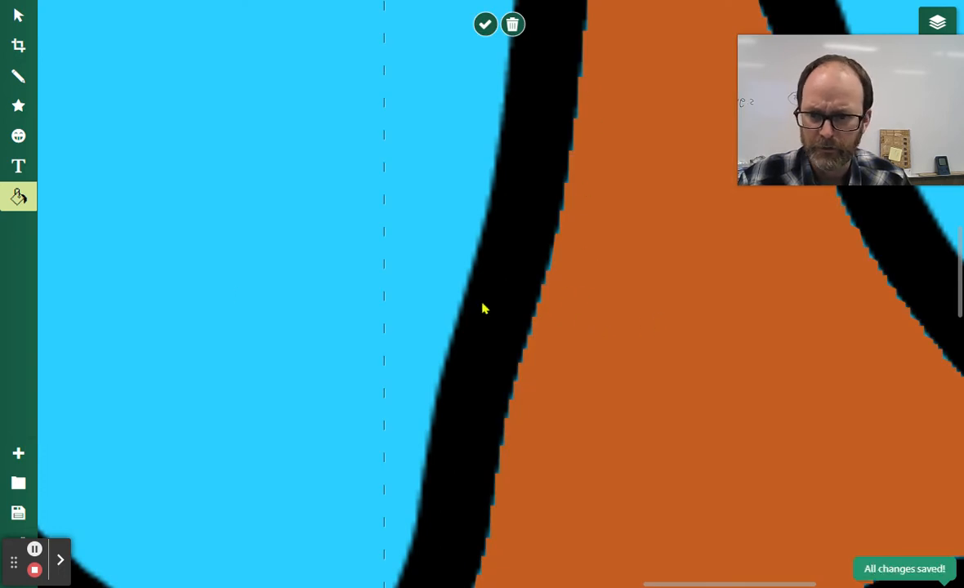
key(Escape)
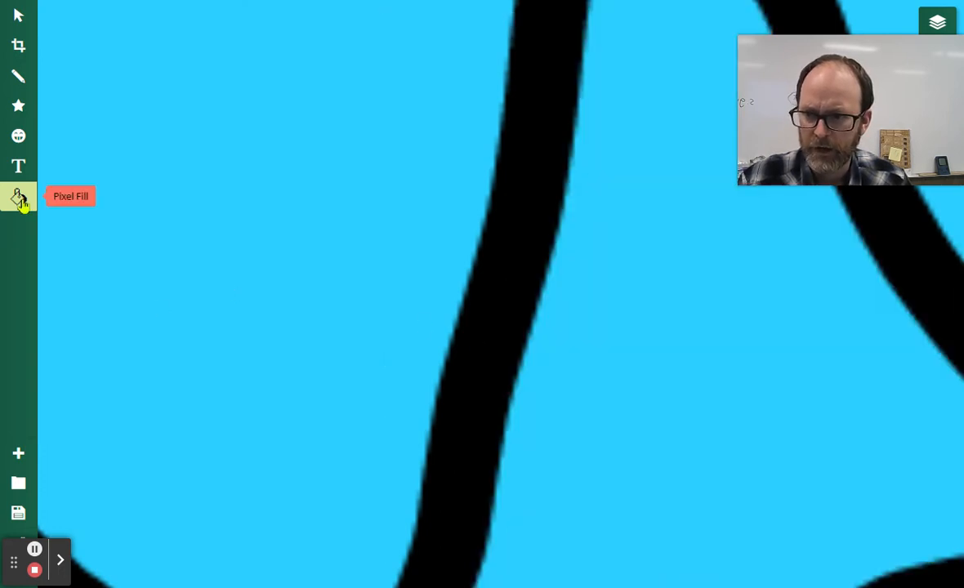
Try a brown-orange fill inside the rightmost mountain with Contiguous off, undo it, and turn Contiguous back on.
click(18, 200)
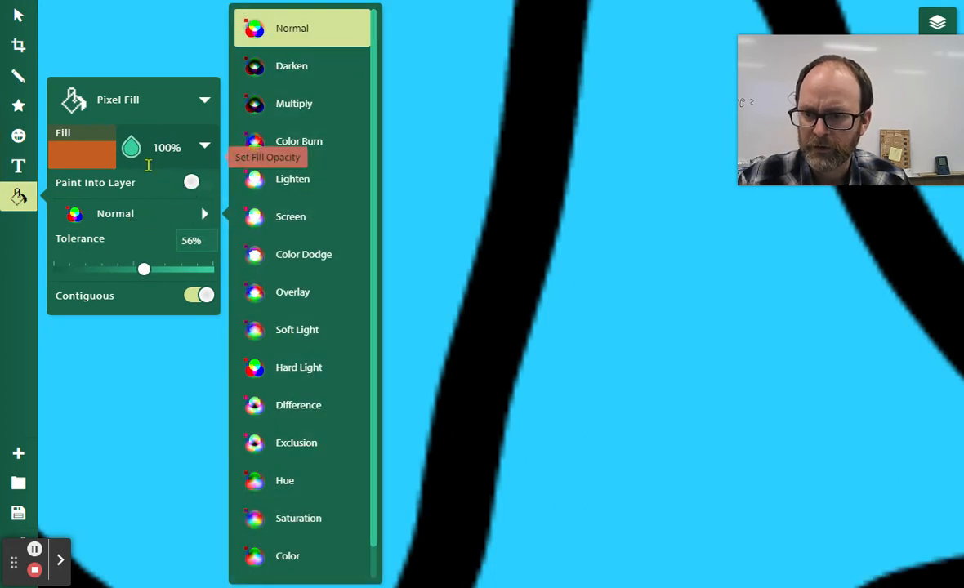
click(194, 184)
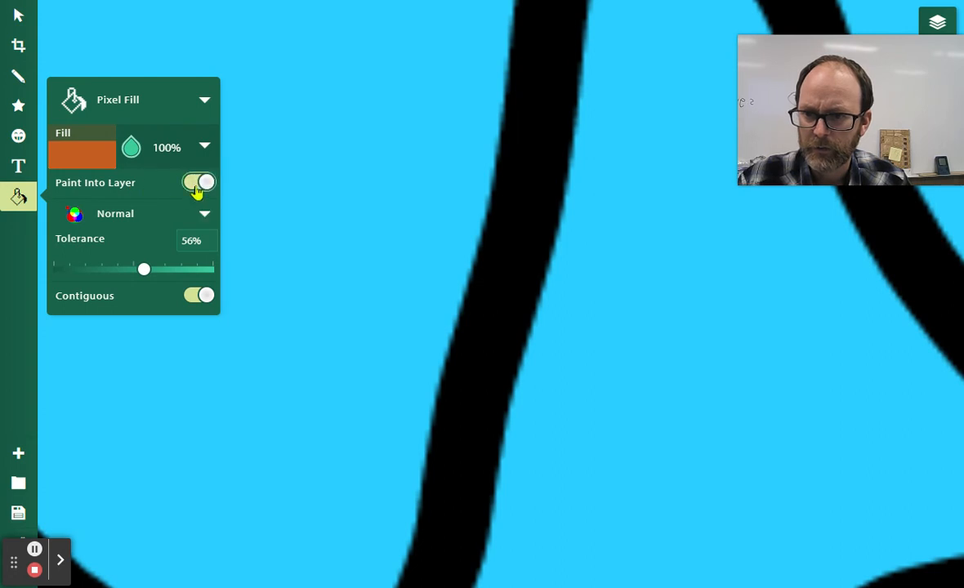
click(196, 186)
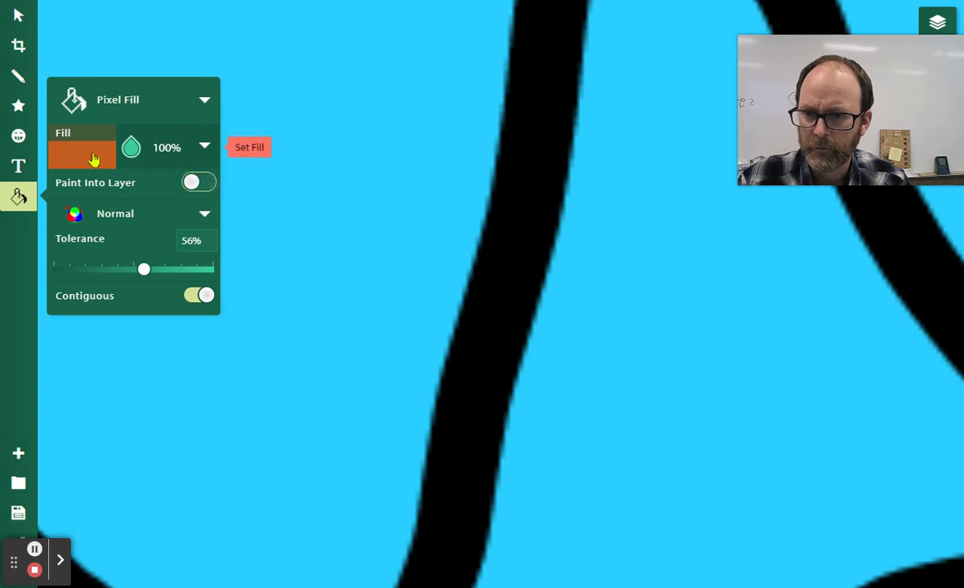
click(193, 298)
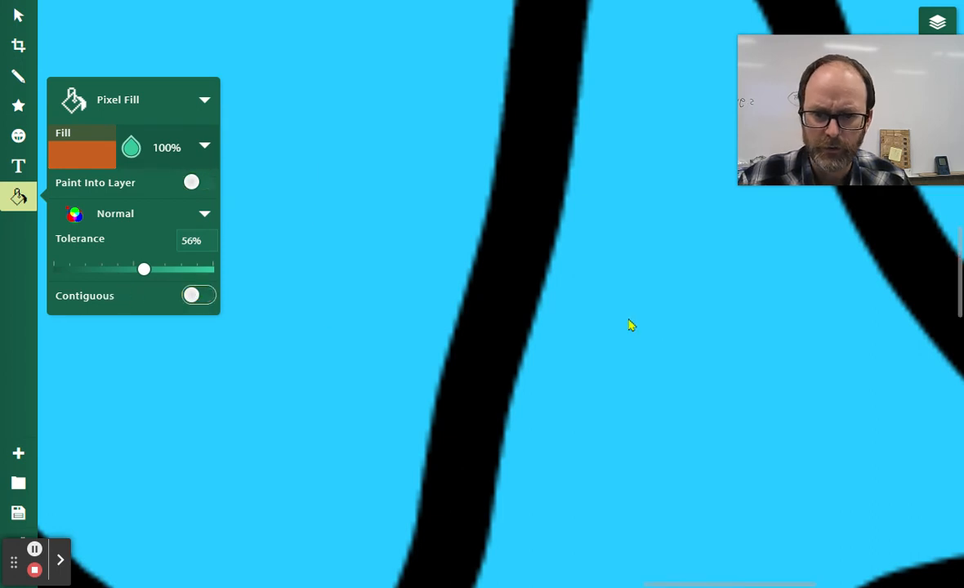
click(643, 297)
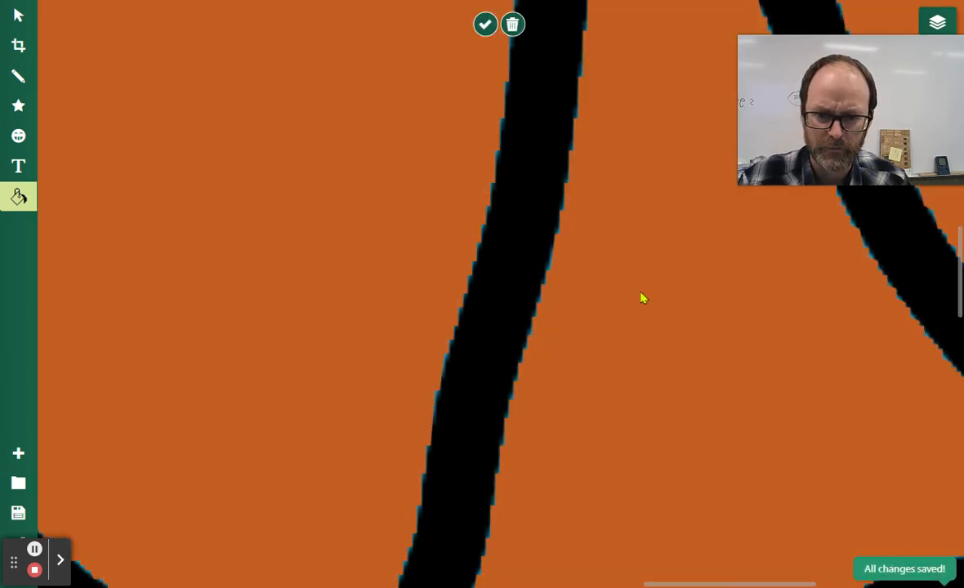
key(Escape)
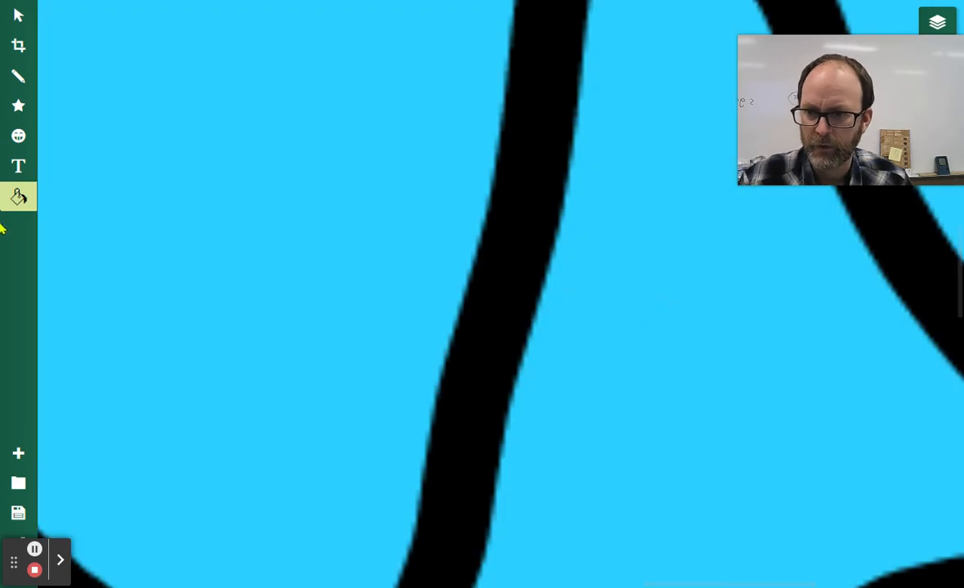
click(24, 198)
click(197, 296)
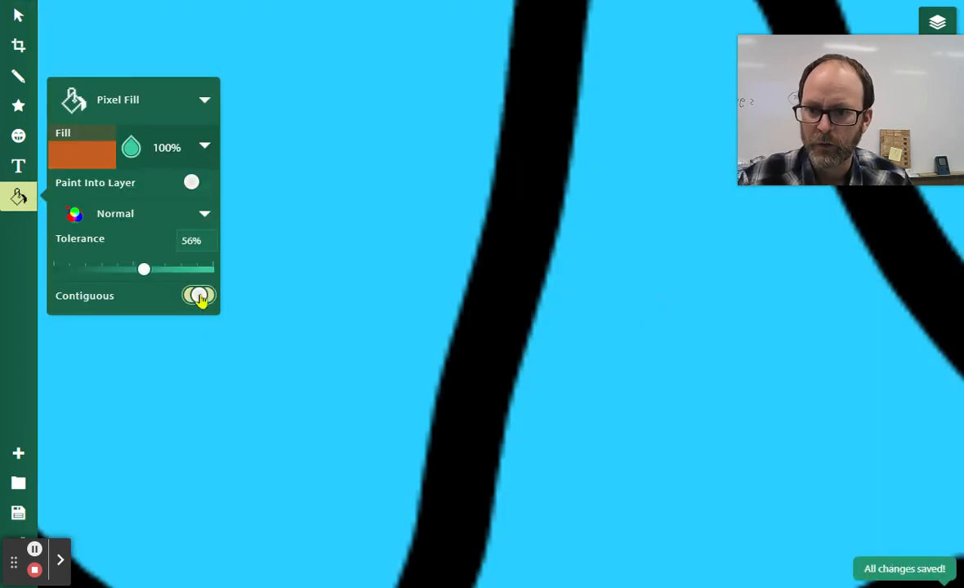
scroll(602, 258, up, 7)
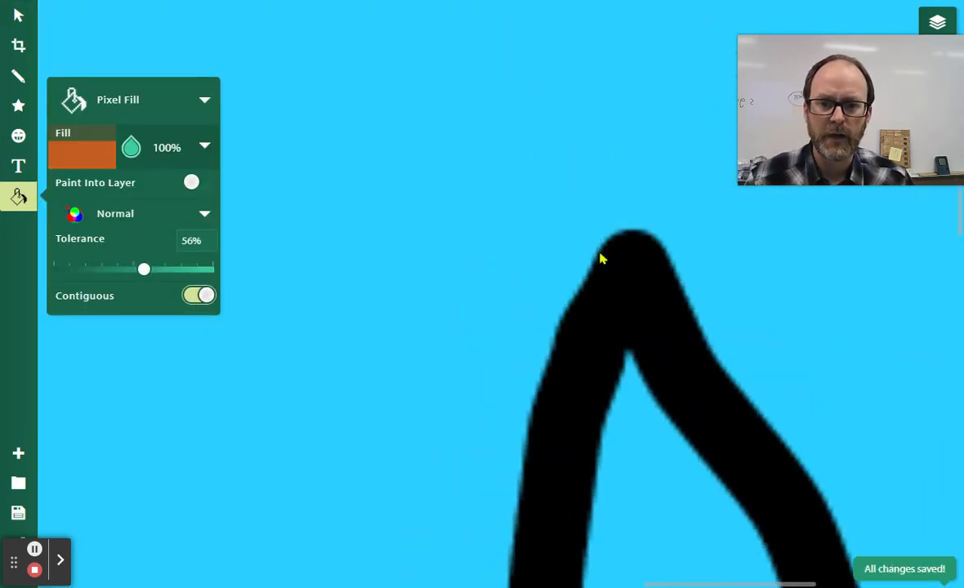
scroll(602, 259, up, 3)
scroll(602, 266, down, 8)
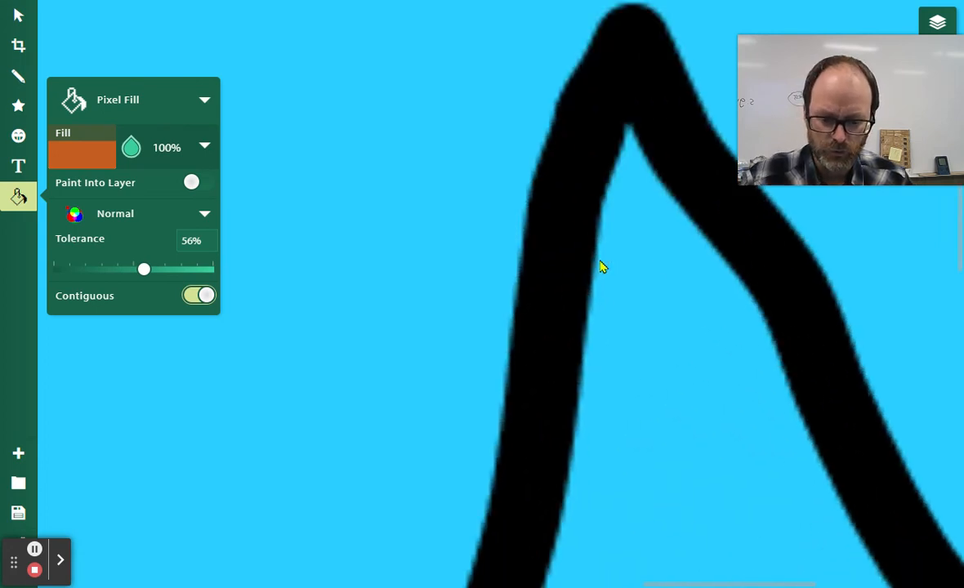
scroll(600, 267, down, 5)
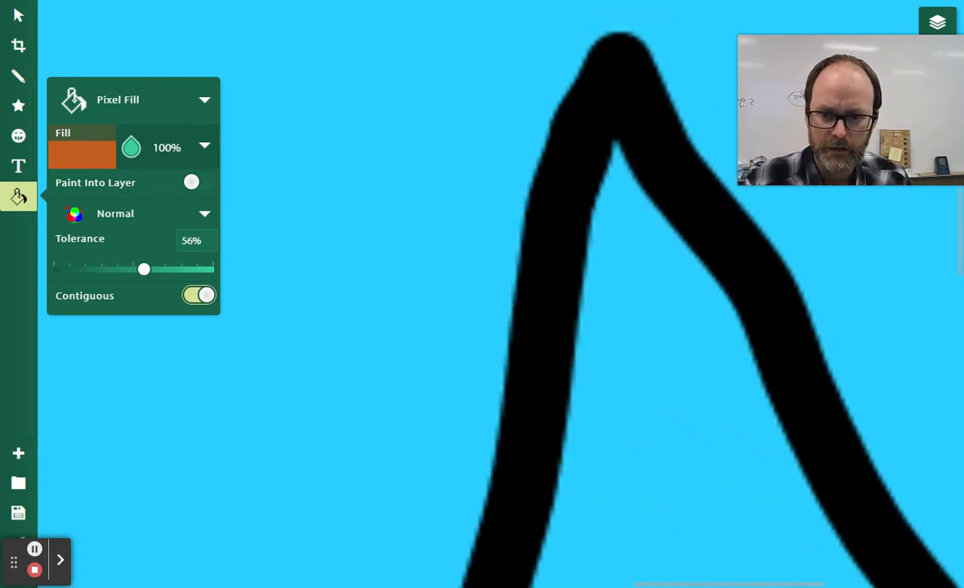
scroll(584, 371, down, 6)
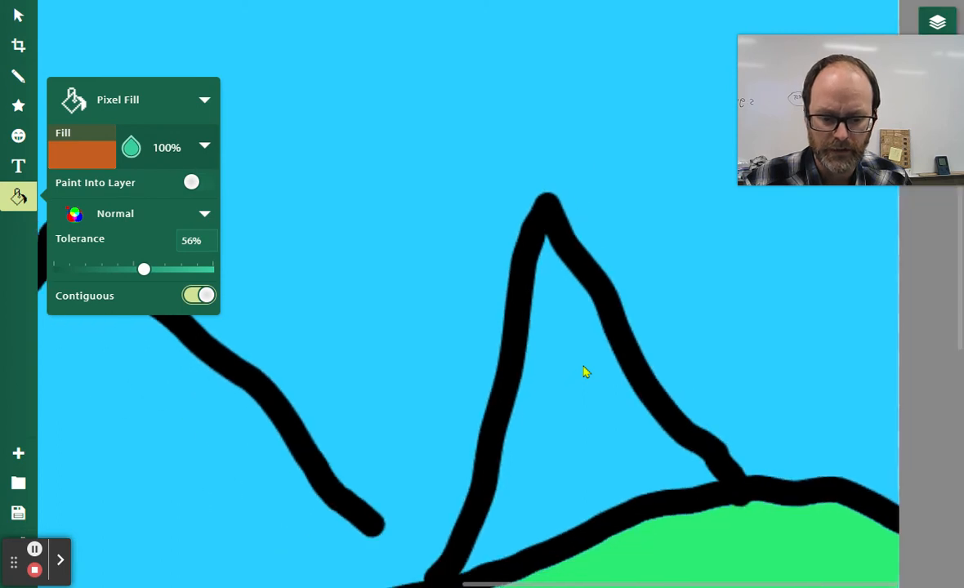
scroll(531, 384, down, 2)
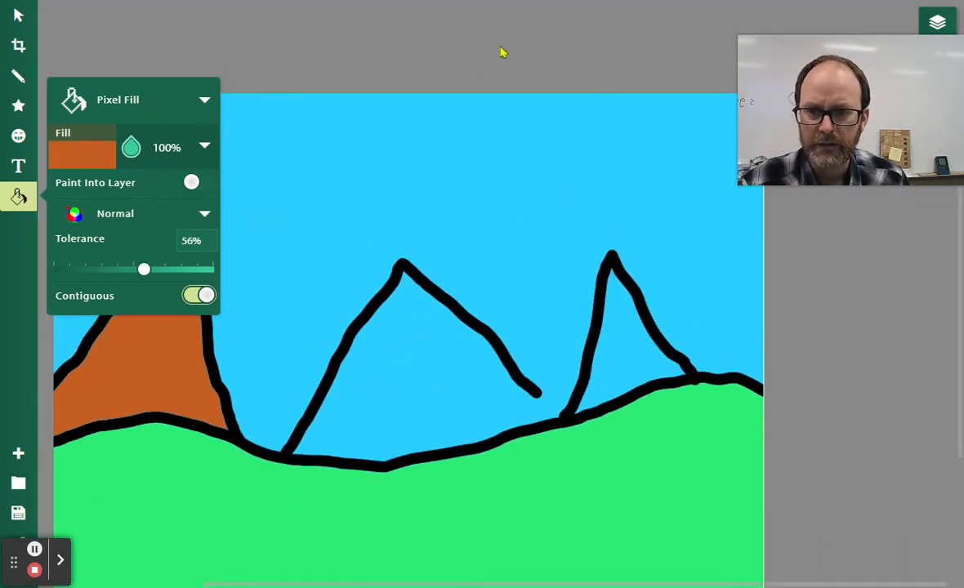
click(469, 46)
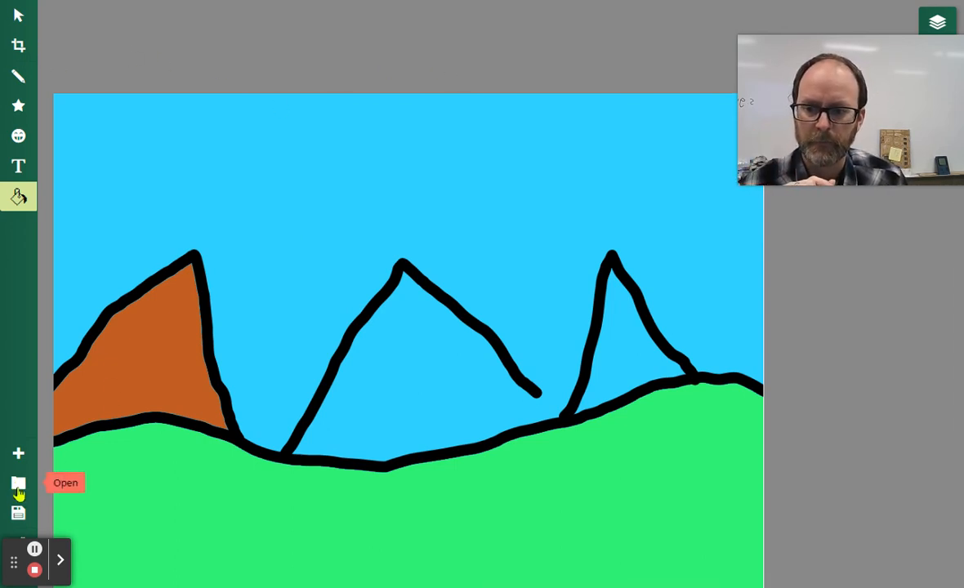
Export the landscape drawing by downloading it as a JPEG file.
click(19, 515)
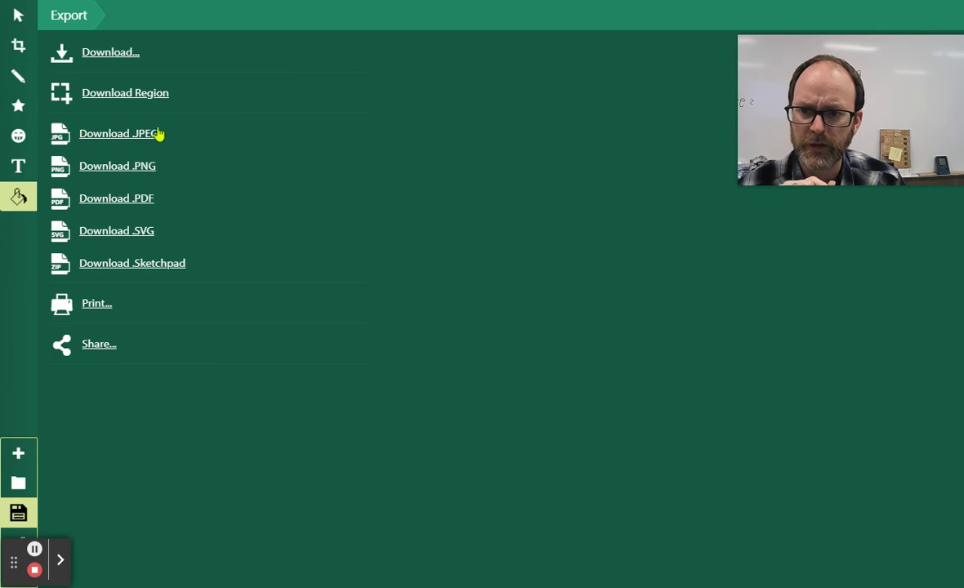
click(122, 139)
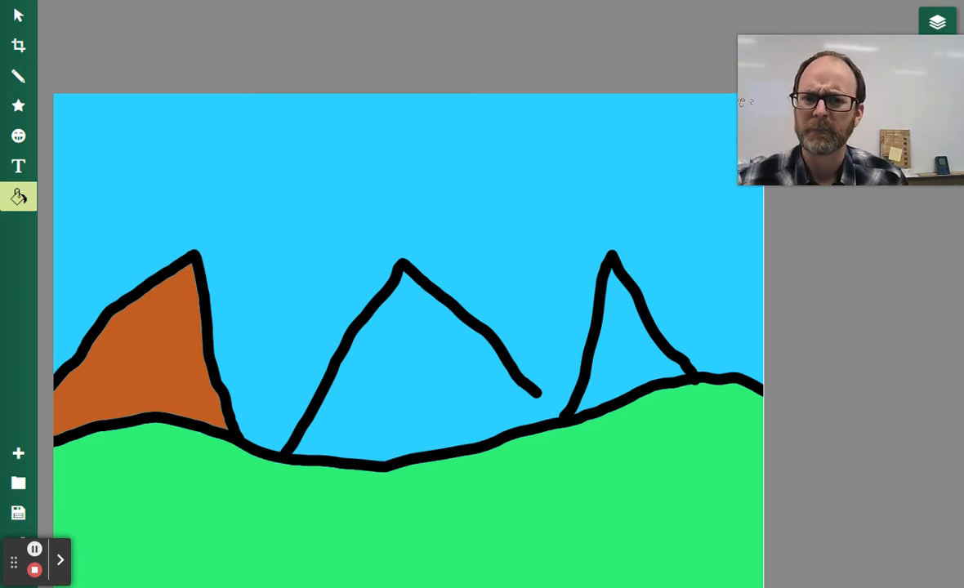
mouse_move(849, 106)
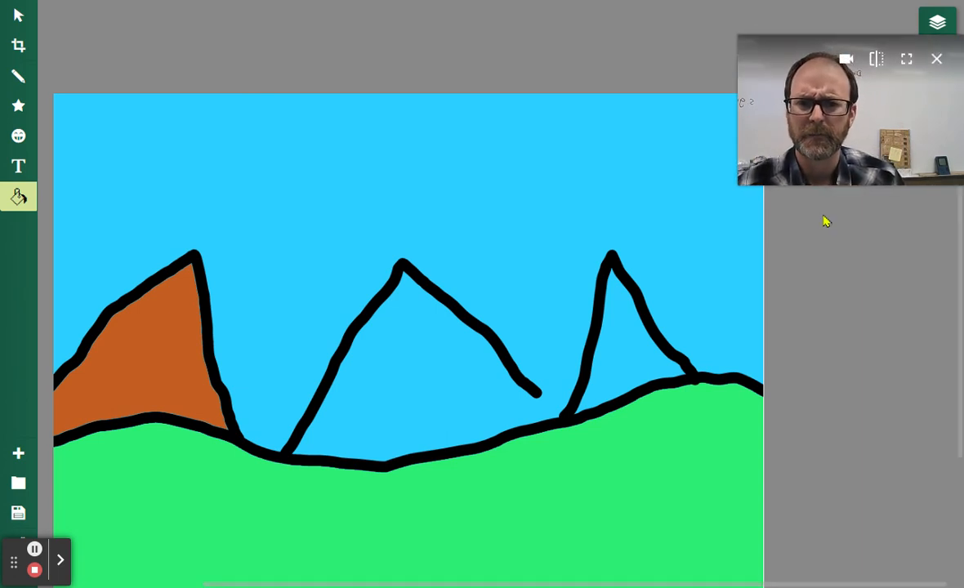